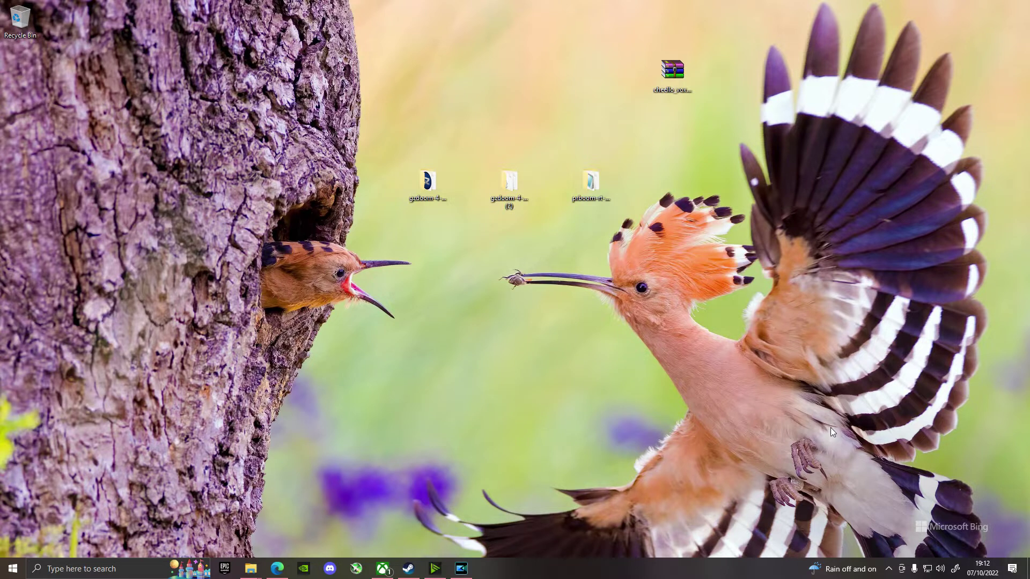
Switch to Microsoft Edge and review the Voxel Doom v. 1.0 addon page on ModDB
{"action": "left_click", "coordinate": [278, 571]}
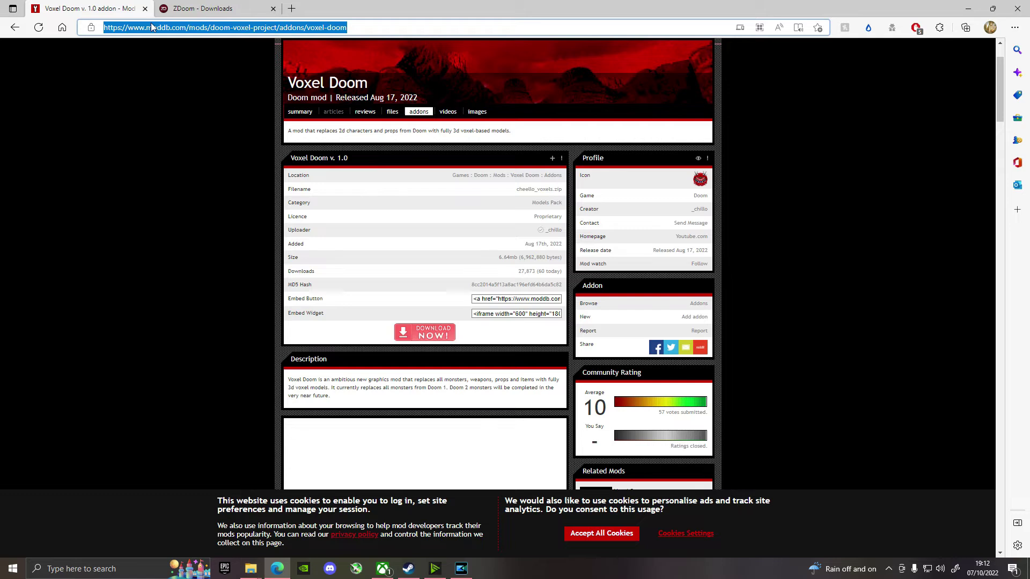
{"action": "scroll", "coordinate": [226, 214], "scroll_direction": "up", "scroll_amount": 2}
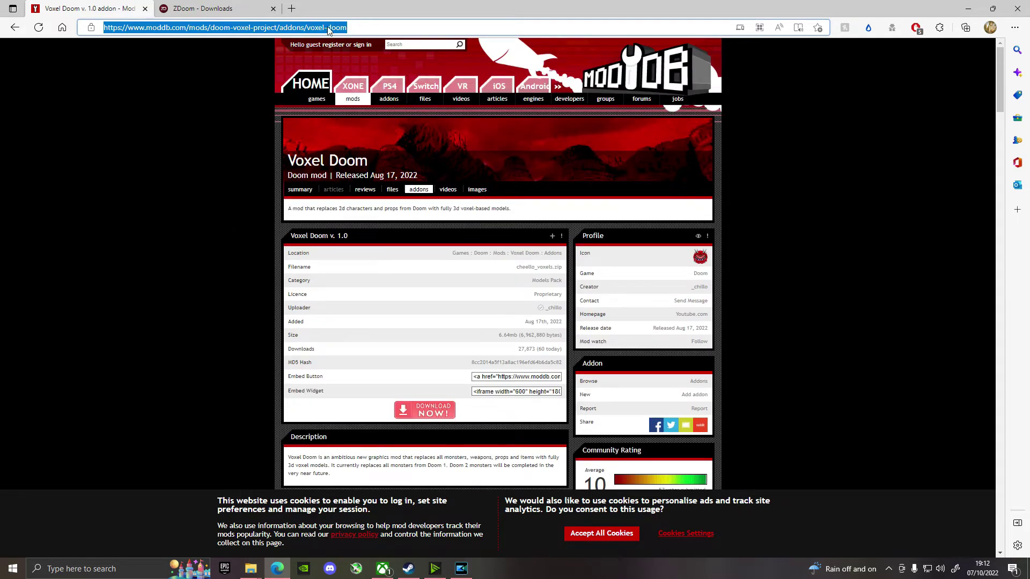
{"action": "scroll", "coordinate": [468, 317], "scroll_direction": "down", "scroll_amount": 3}
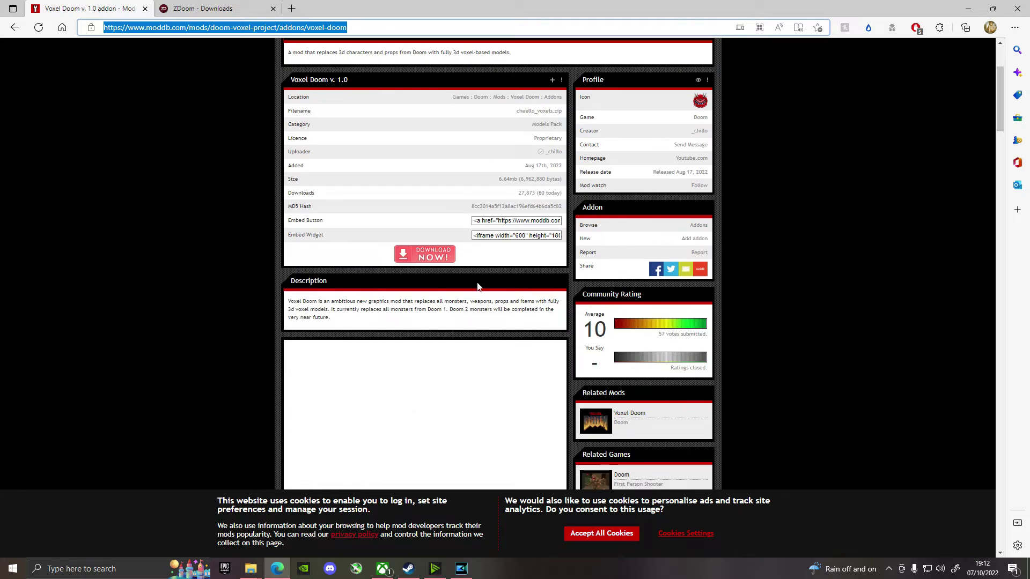
{"action": "left_click", "coordinate": [968, 9]}
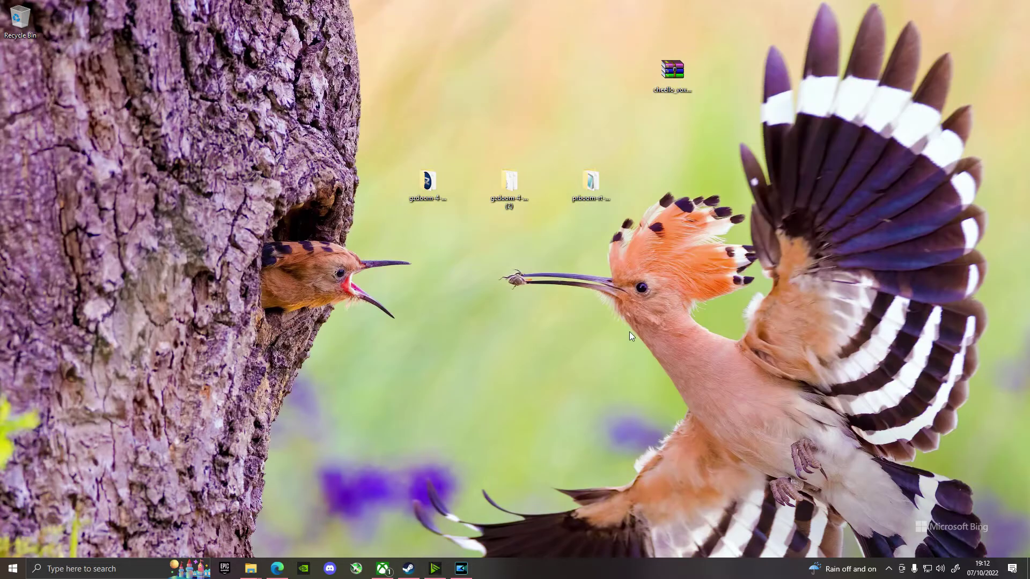
{"action": "left_click", "coordinate": [277, 568]}
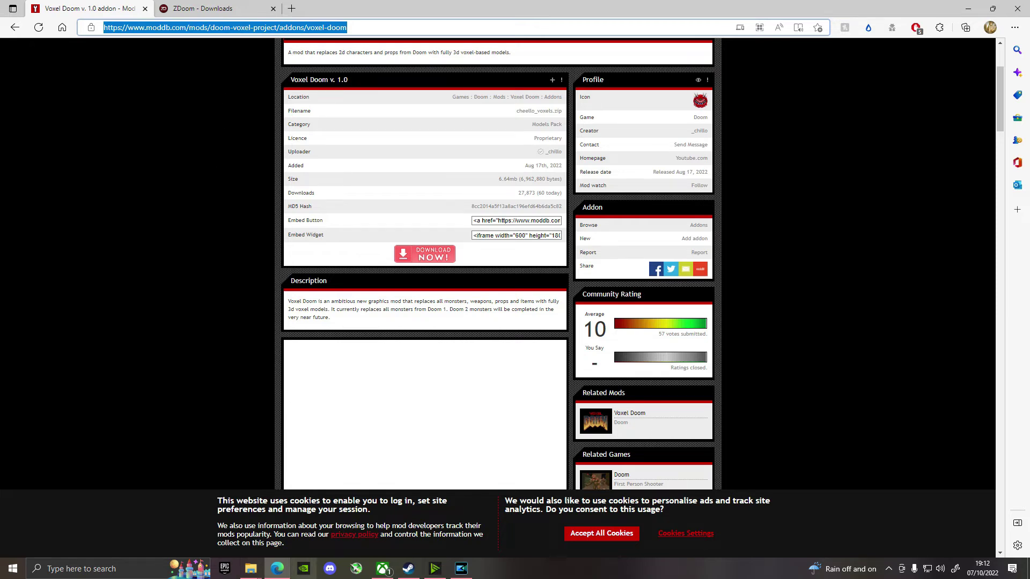
{"action": "left_click", "coordinate": [277, 569]}
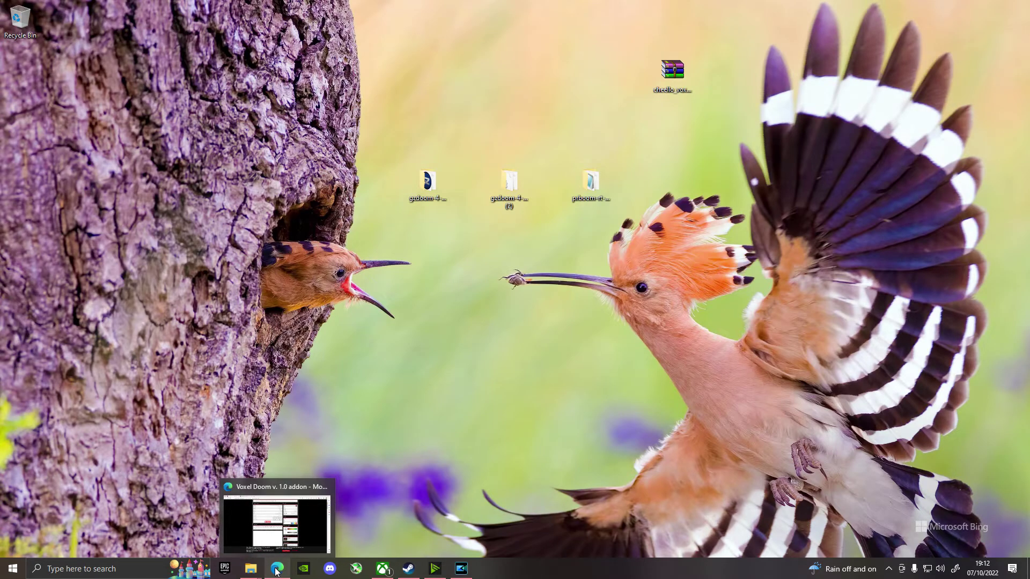
Locate the Voxel Doom archive on the desktop and view the GZDoom v4.8.2 entry on the ZDoom downloads page
{"action": "left_click", "coordinate": [681, 78]}
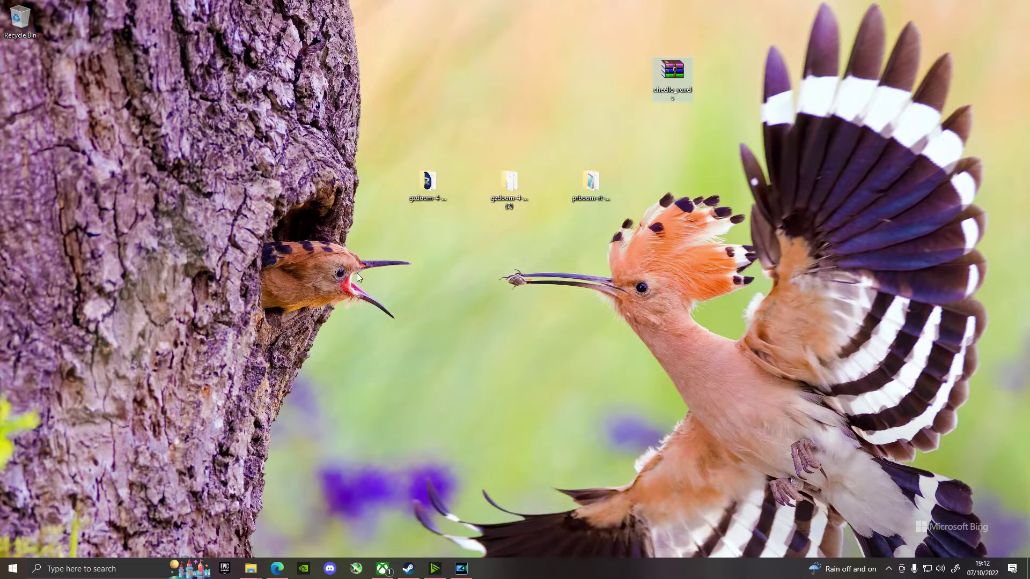
{"action": "left_click", "coordinate": [787, 349]}
{"action": "left_click_drag", "start_coordinate": [707, 349], "coordinate": [226, 230]}
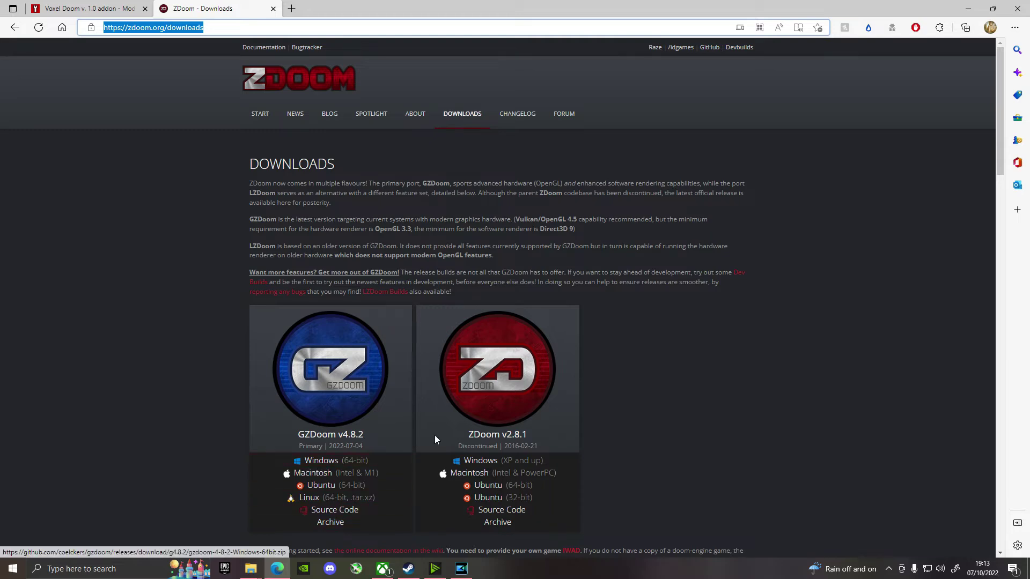
{"action": "left_click", "coordinate": [968, 8]}
Open the gzdoom-4-8-2-Windows-64bit folder and launch gzdoom with the Voxel Doom archive from the desktop, closing its welcome dialog without playing
{"action": "left_click", "coordinate": [435, 176]}
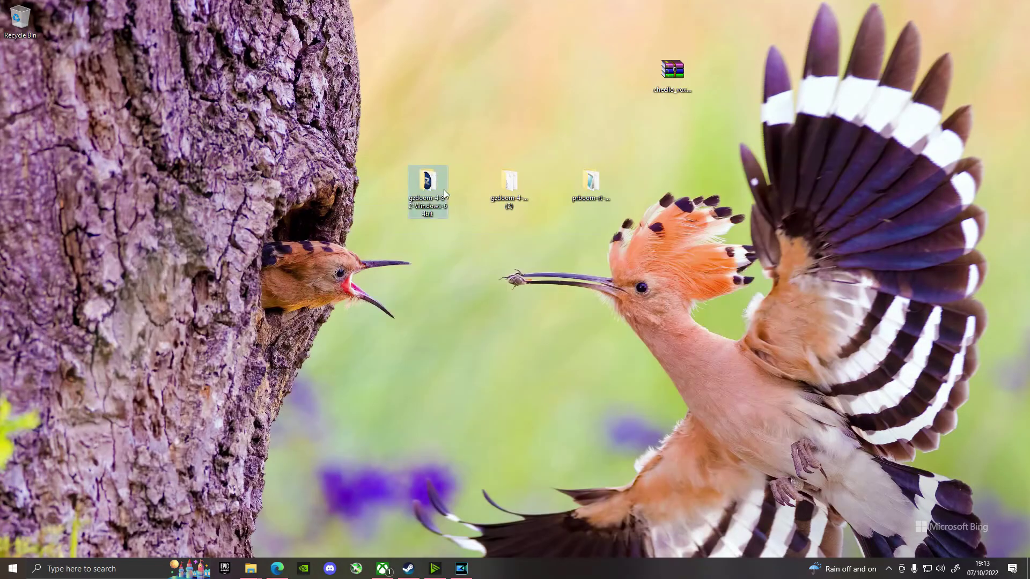
{"action": "double_click", "coordinate": [428, 183]}
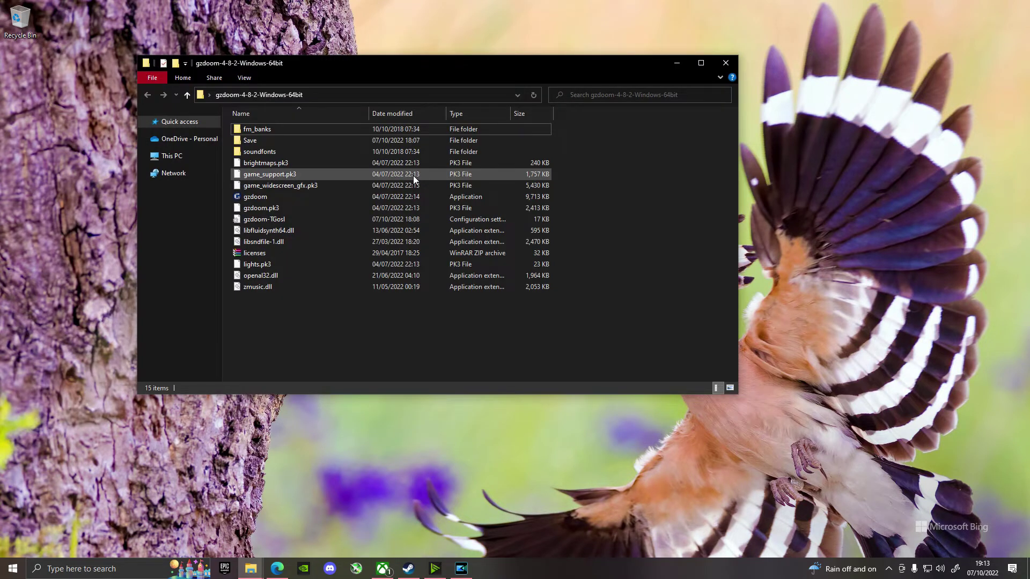
{"action": "left_click_drag", "start_coordinate": [416, 67], "coordinate": [296, 58]}
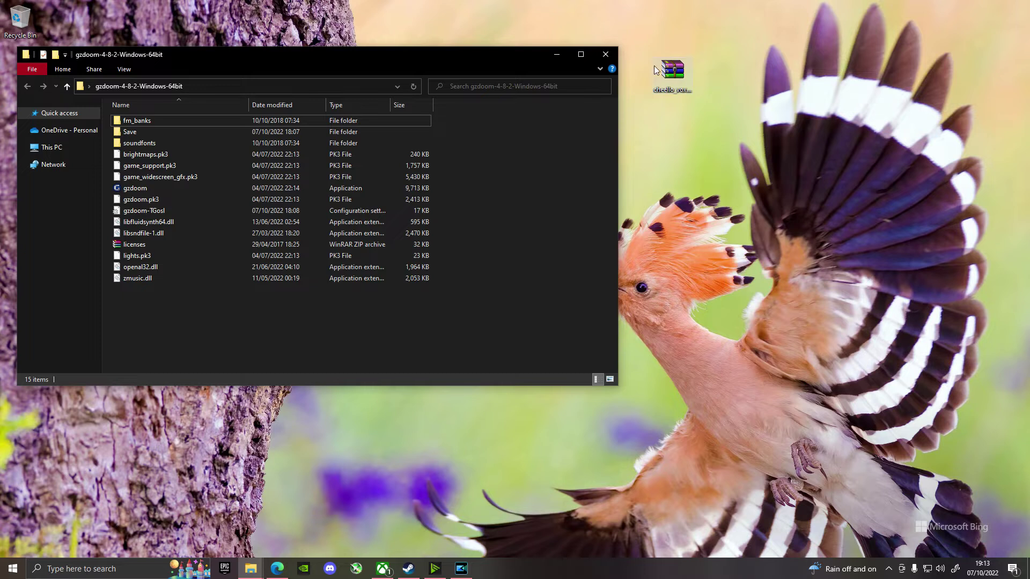
{"action": "left_click_drag", "start_coordinate": [669, 71], "coordinate": [141, 188]}
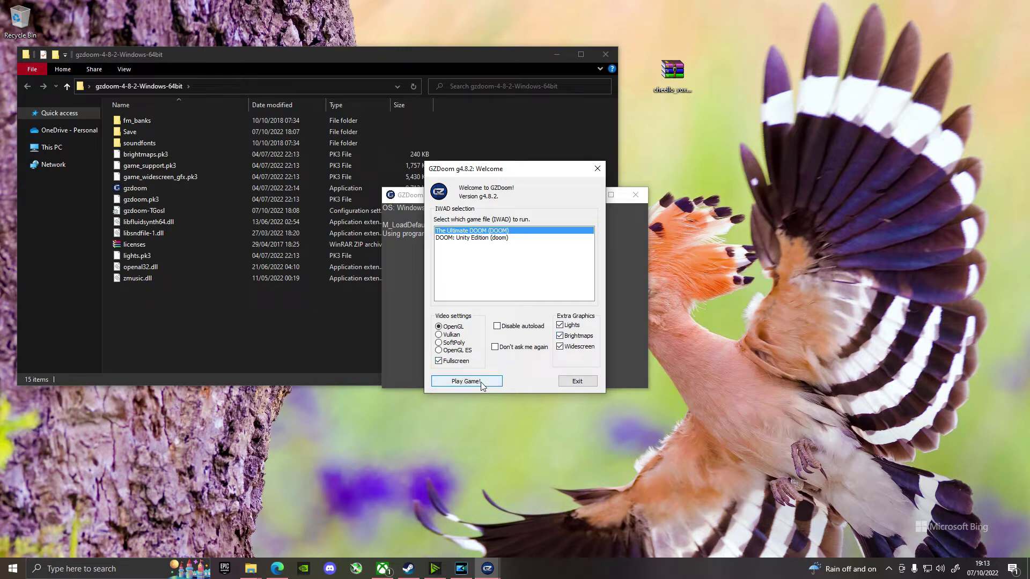
{"action": "left_click", "coordinate": [596, 169]}
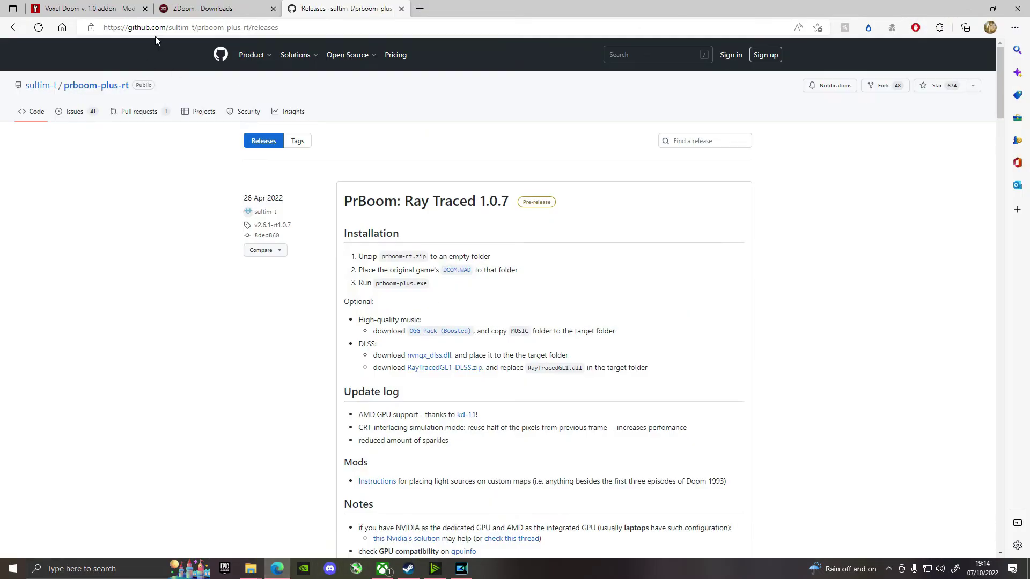
Review the PrBoom: Ray Traced 1.0.7 release notes on GitHub and expand the release's assets
{"action": "mouse_move", "coordinate": [50, 90]}
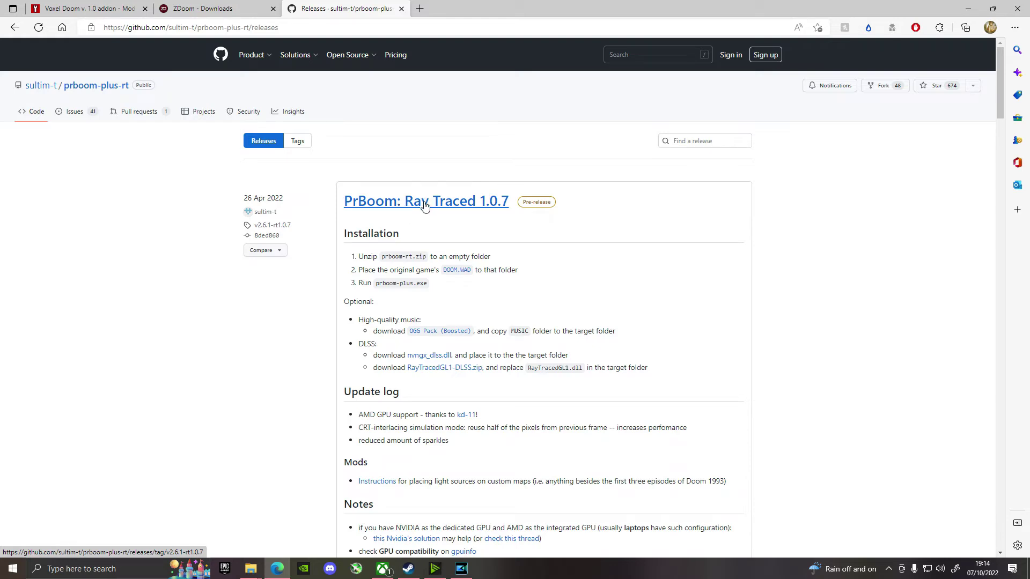
{"action": "scroll", "coordinate": [483, 322], "scroll_direction": "down", "scroll_amount": 4}
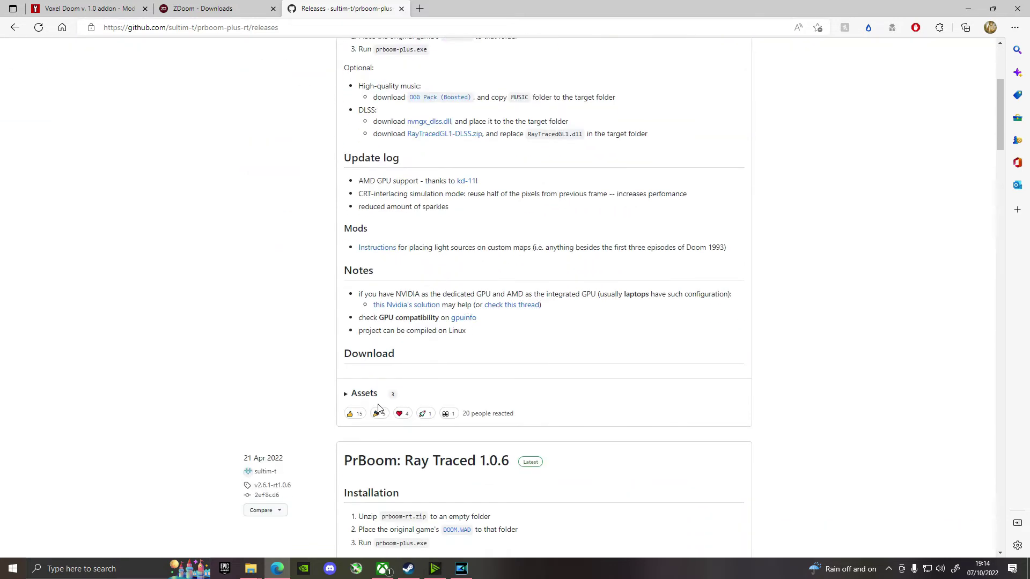
{"action": "left_click", "coordinate": [346, 394]}
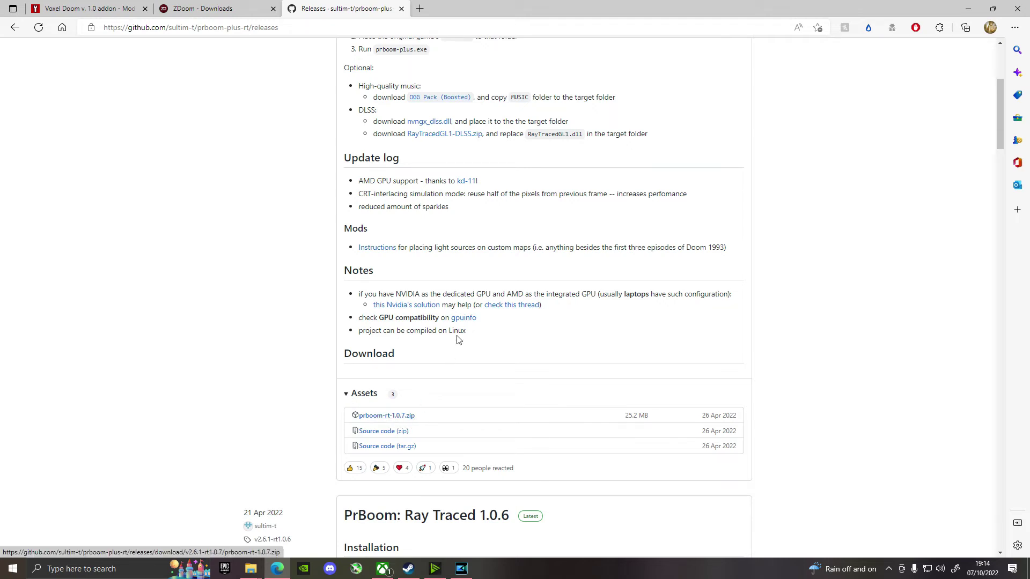
{"action": "scroll", "coordinate": [457, 335], "scroll_direction": "up", "scroll_amount": 4}
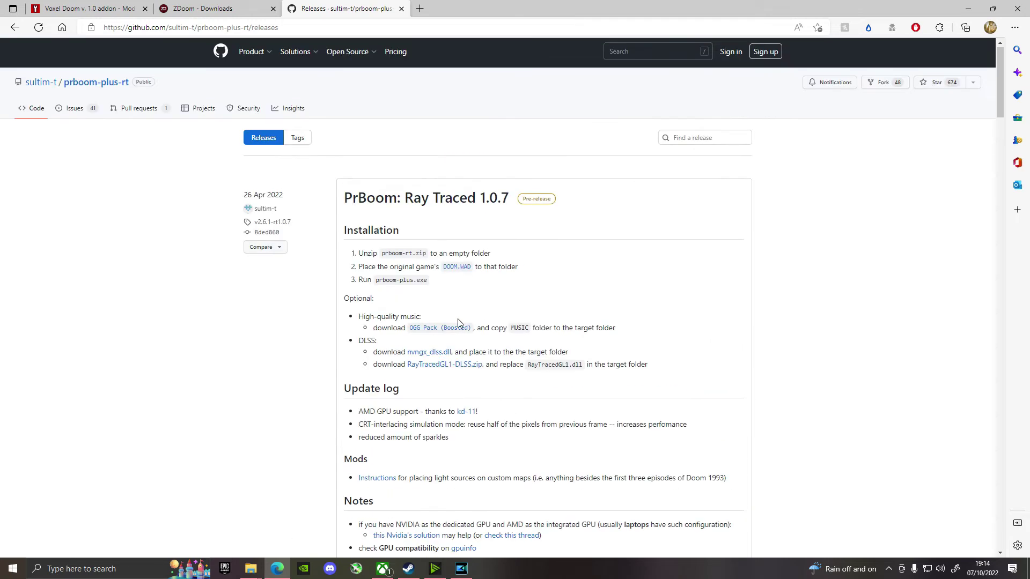
{"action": "left_click", "coordinate": [960, 7]}
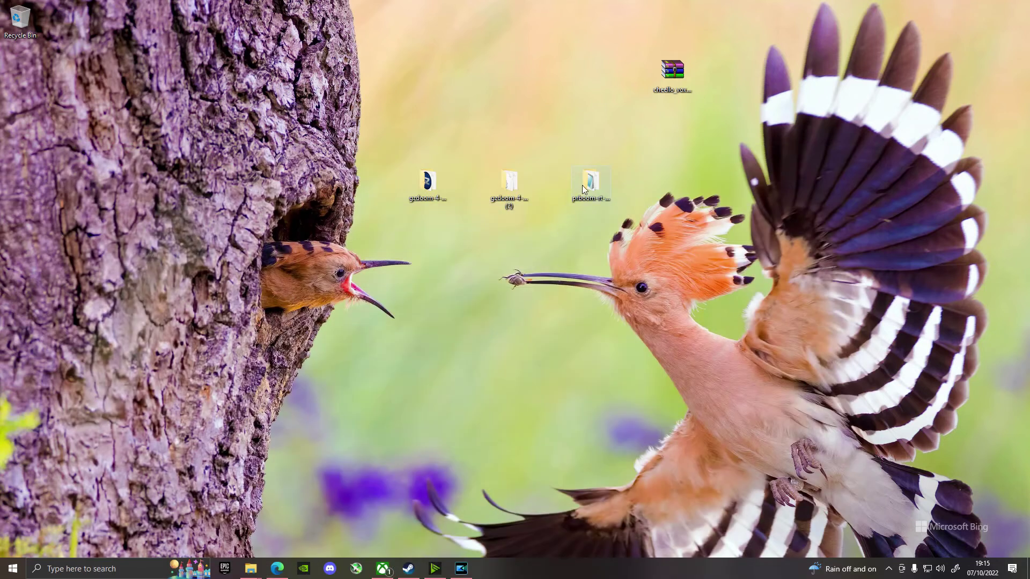
Open the prboom-rt-1.0.7 folder on the desktop and select its DOOM.WAD file
{"action": "double_click", "coordinate": [582, 186]}
{"action": "left_click_drag", "start_coordinate": [415, 36], "coordinate": [645, 120]}
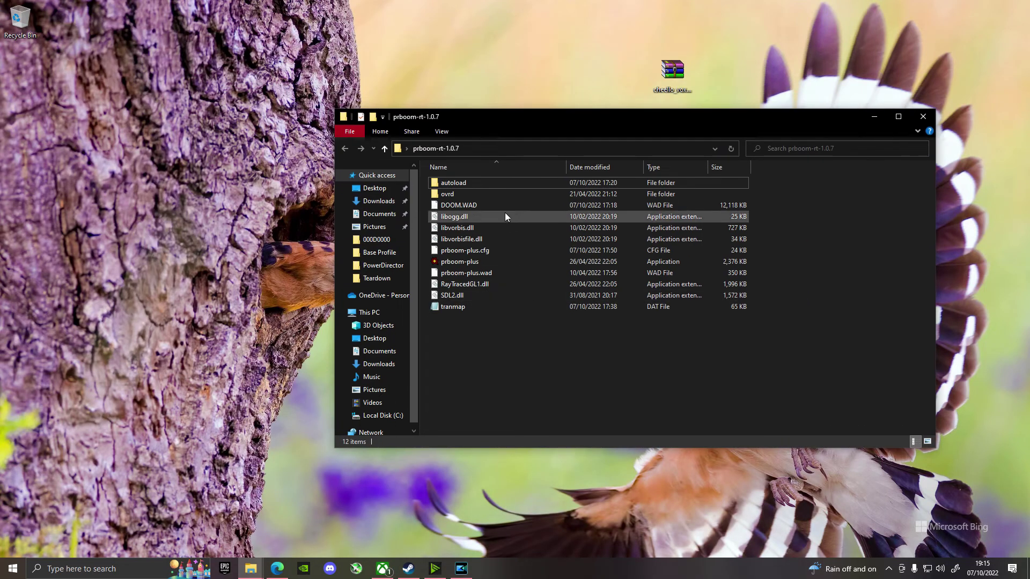
{"action": "left_click", "coordinate": [475, 205]}
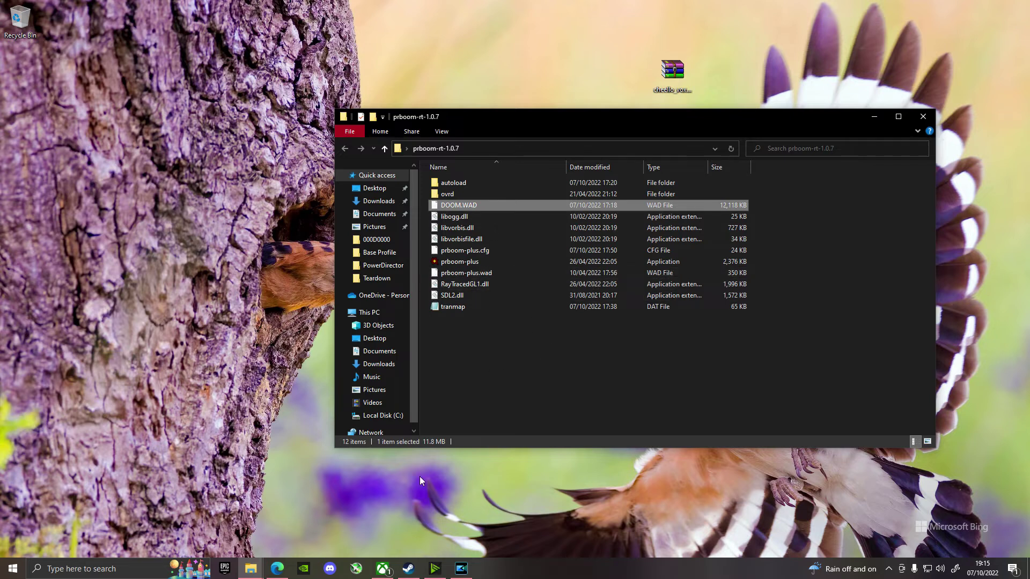
Switch to Steam and browse the local files of DOOM (1993) from the game's properties
{"action": "mouse_move", "coordinate": [415, 571]}
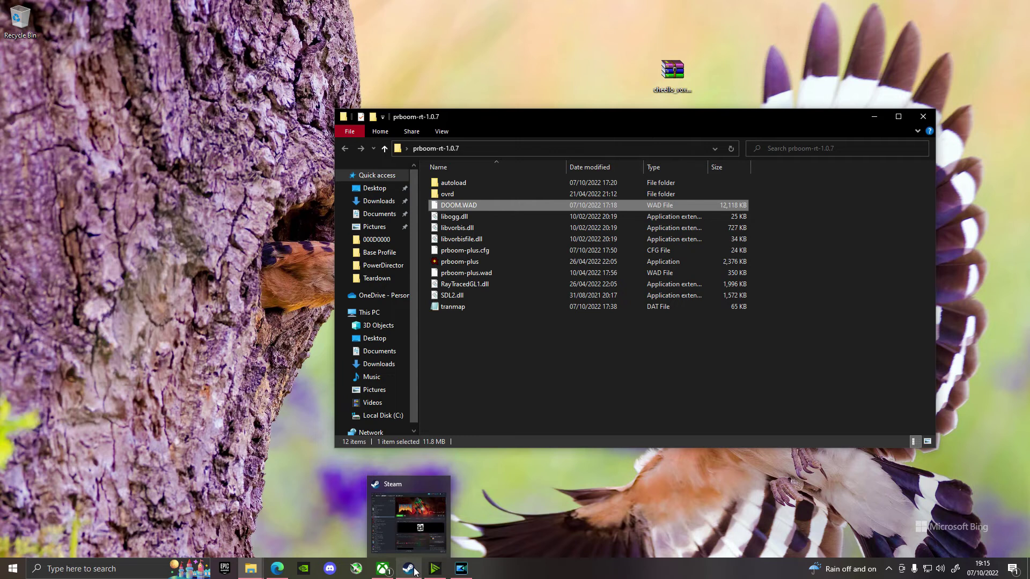
{"action": "left_click", "coordinate": [416, 571]}
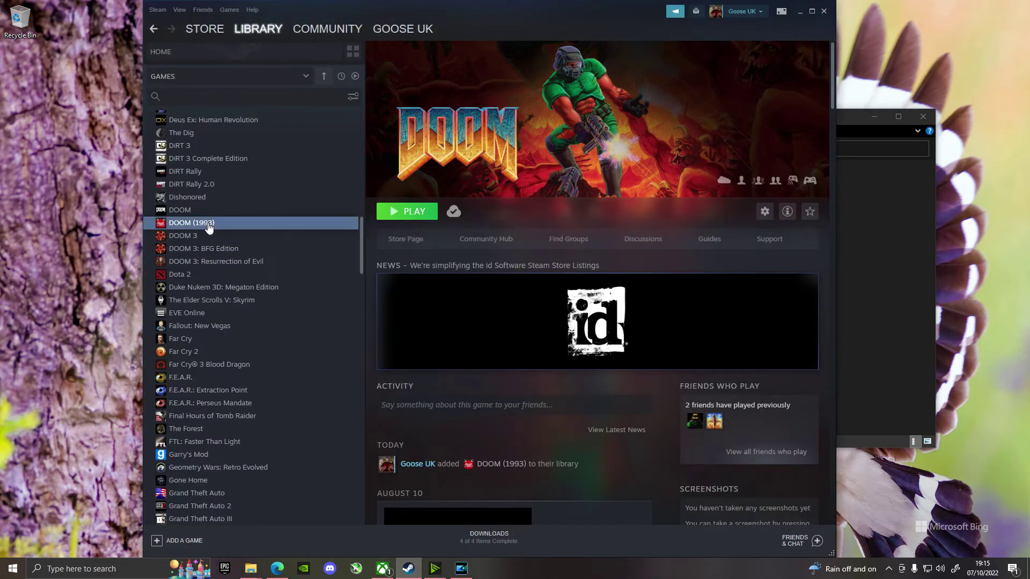
{"action": "right_click", "coordinate": [208, 224]}
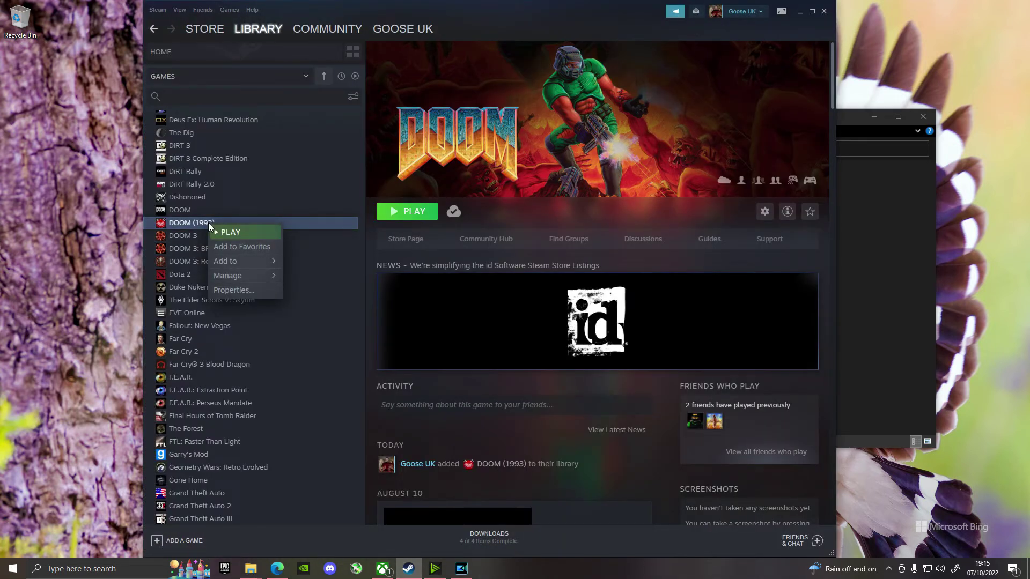
{"action": "left_click", "coordinate": [262, 290]}
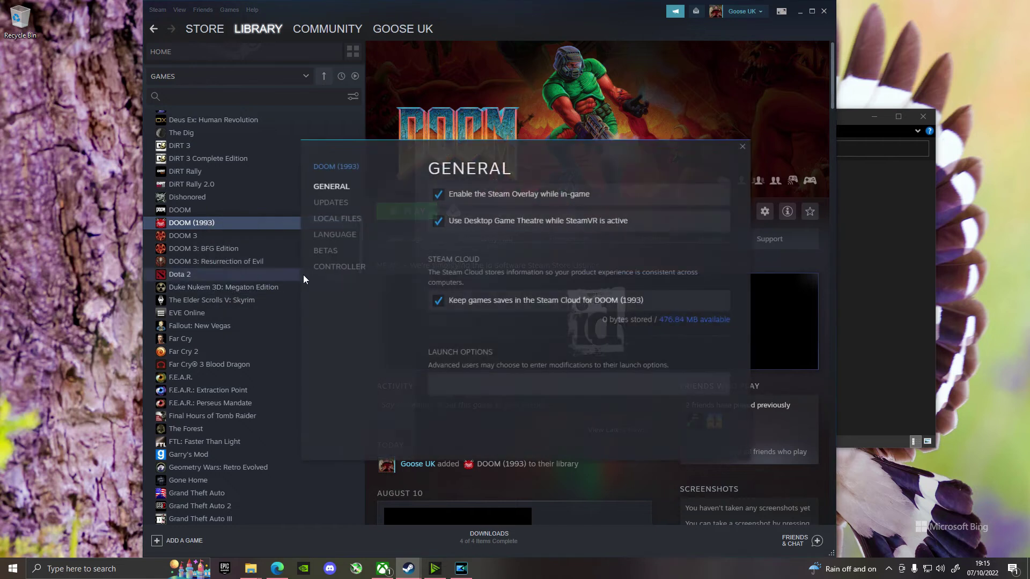
{"action": "left_click", "coordinate": [344, 218]}
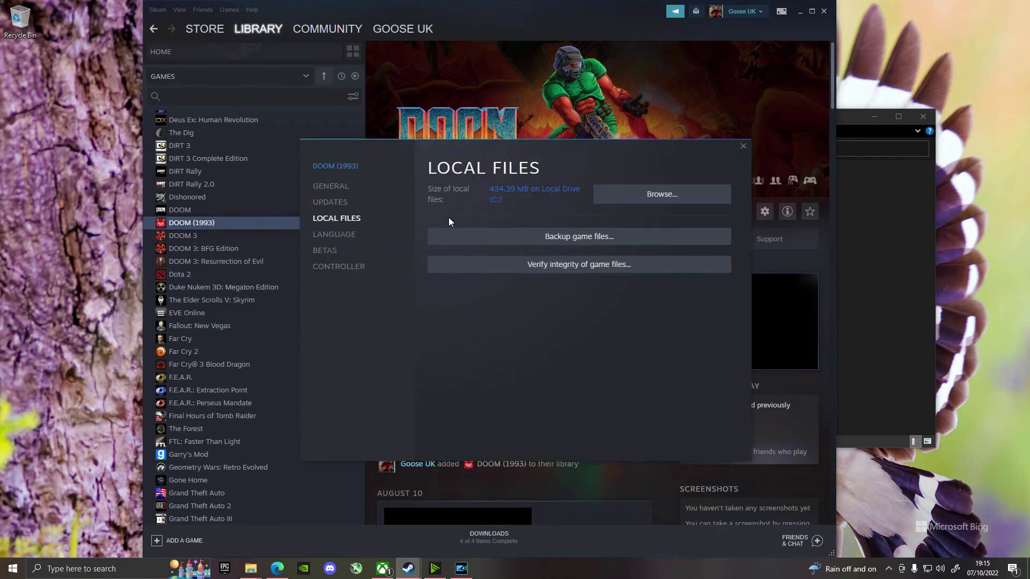
{"action": "left_click", "coordinate": [677, 194]}
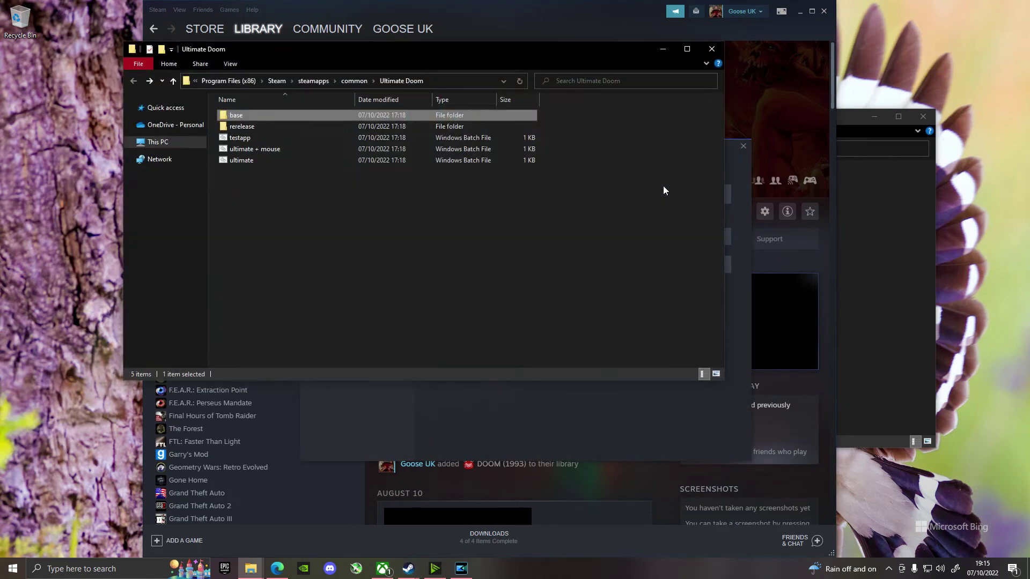
Locate DOOM.WAD in the Ultimate Doom base folder and check the prboom-rt-1.0.7 folder it belongs in, then return to the desktop
{"action": "double_click", "coordinate": [248, 117]}
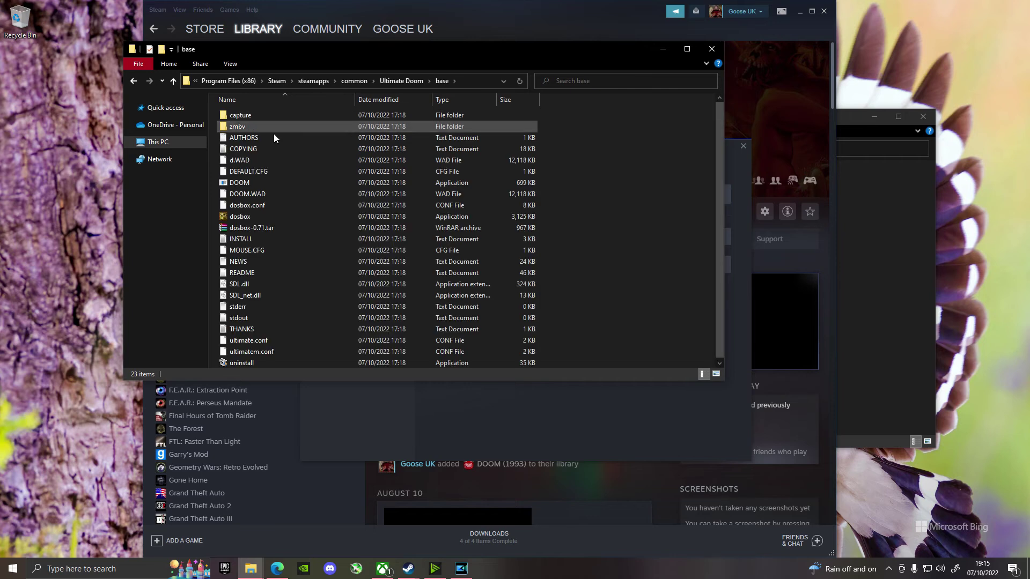
{"action": "left_click", "coordinate": [271, 194]}
{"action": "left_click_drag", "start_coordinate": [467, 201], "coordinate": [918, 182]}
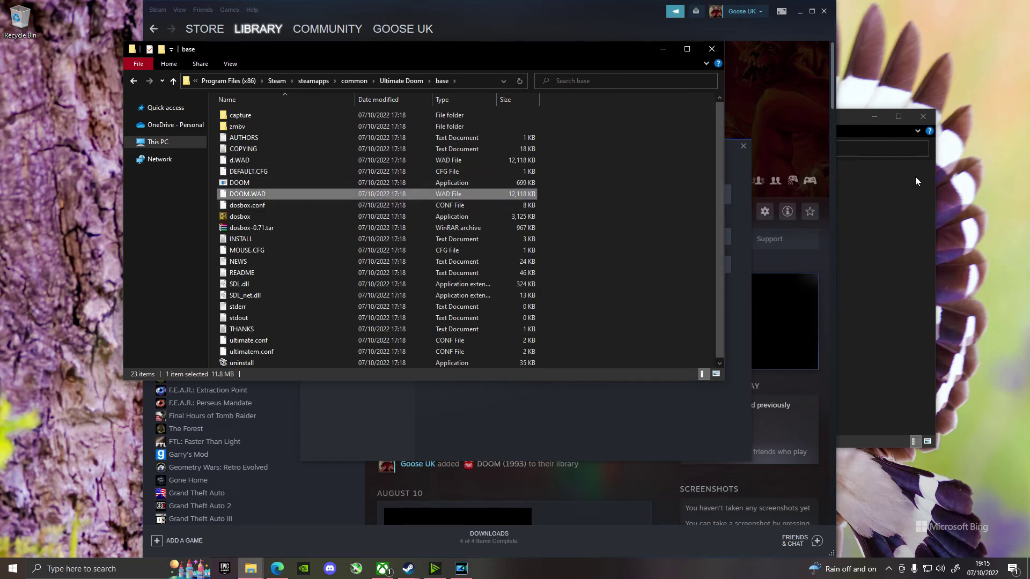
{"action": "left_click", "coordinate": [847, 124]}
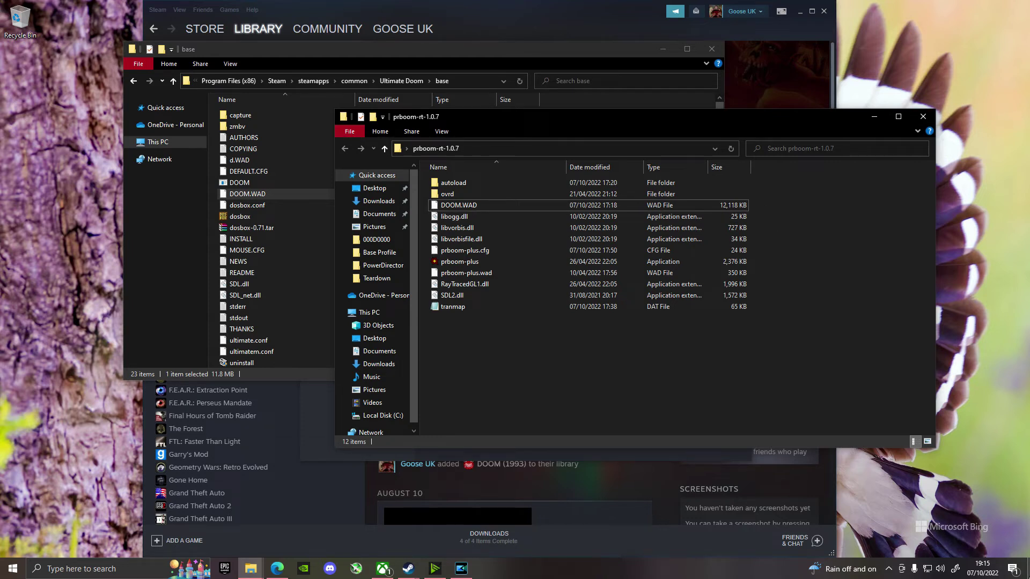
{"action": "left_click", "coordinate": [1028, 569]}
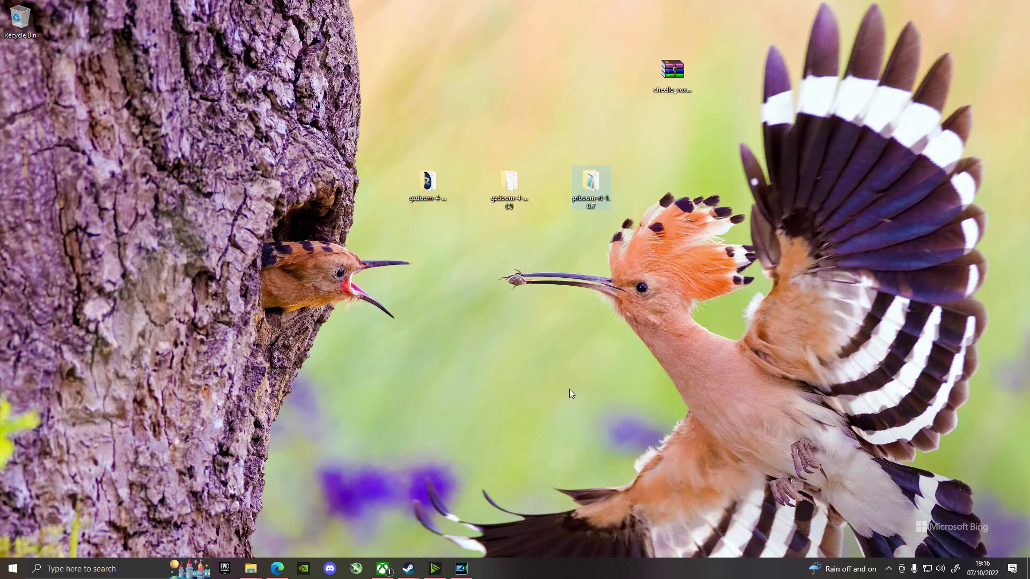
{"action": "left_click", "coordinate": [405, 172]}
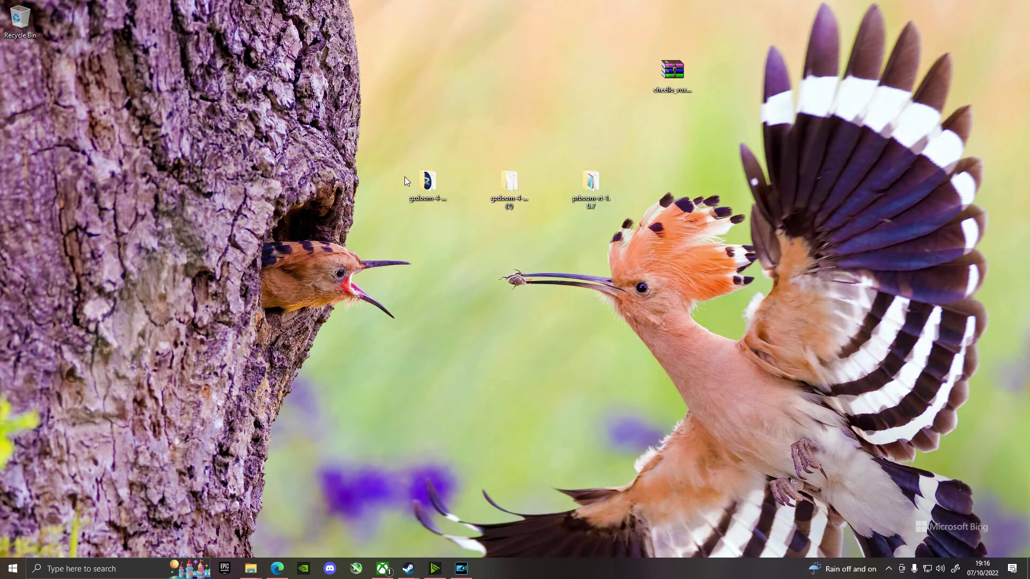